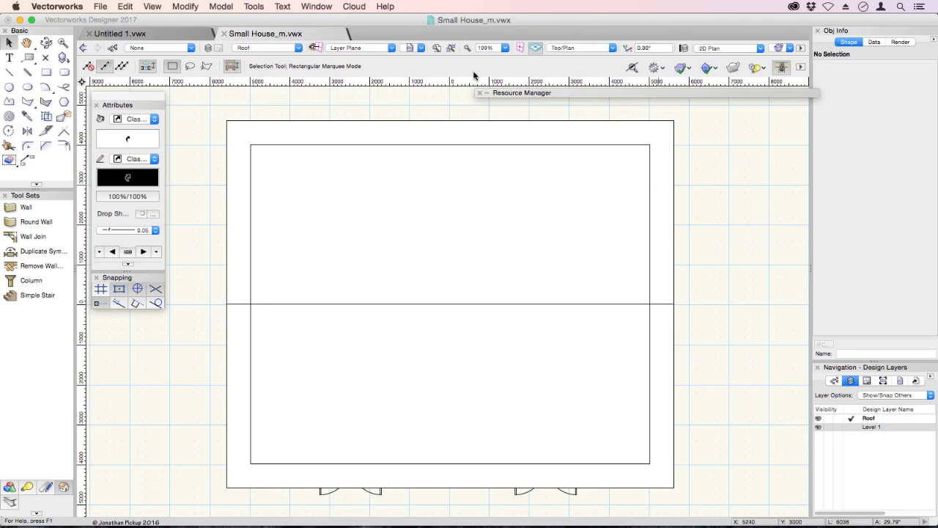
- Set the drawing's layer options to Show/Snap Others
right_click(698, 124)
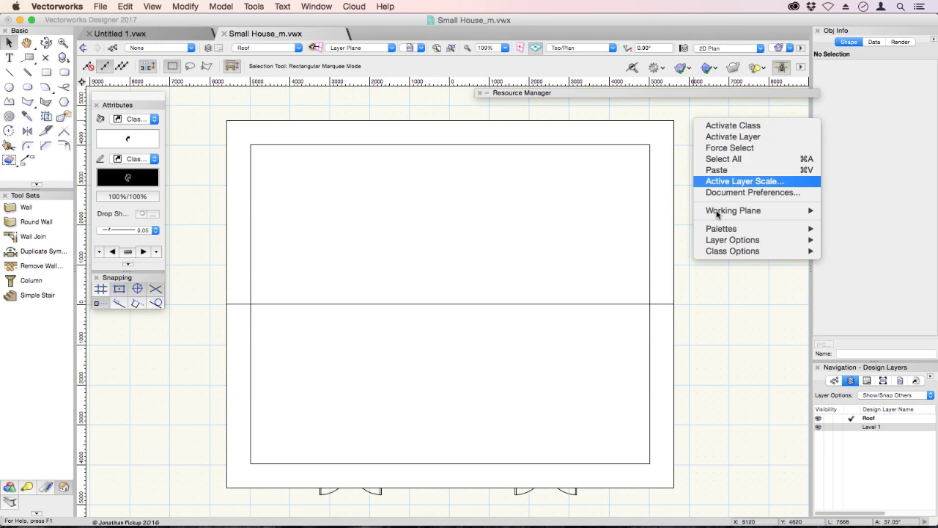
mouse_move(713, 239)
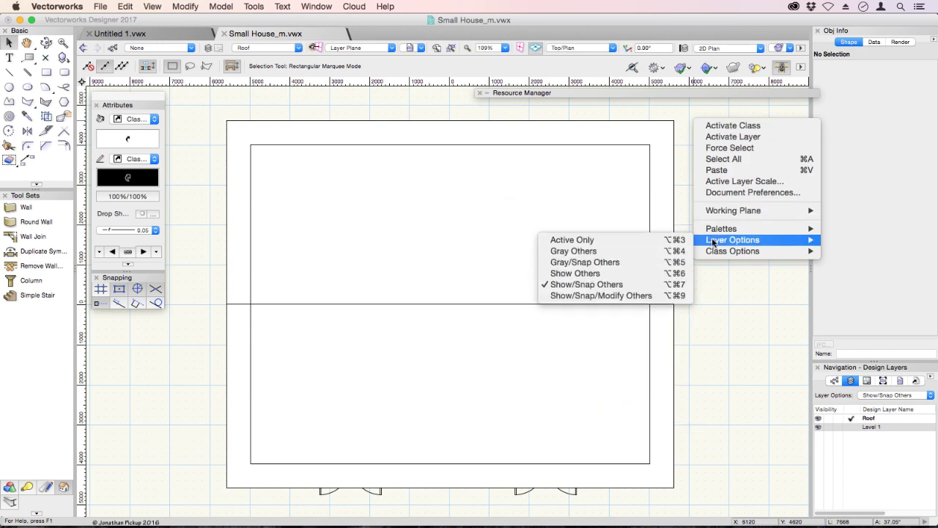
left_click(653, 286)
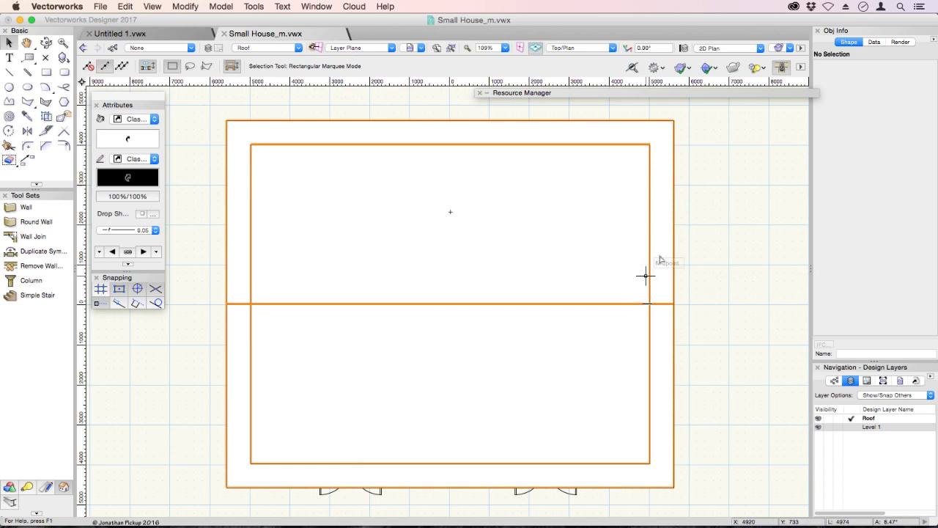
- Switch to Right Isometric and turn on Unified View to show all layers in 3D
left_click(609, 48)
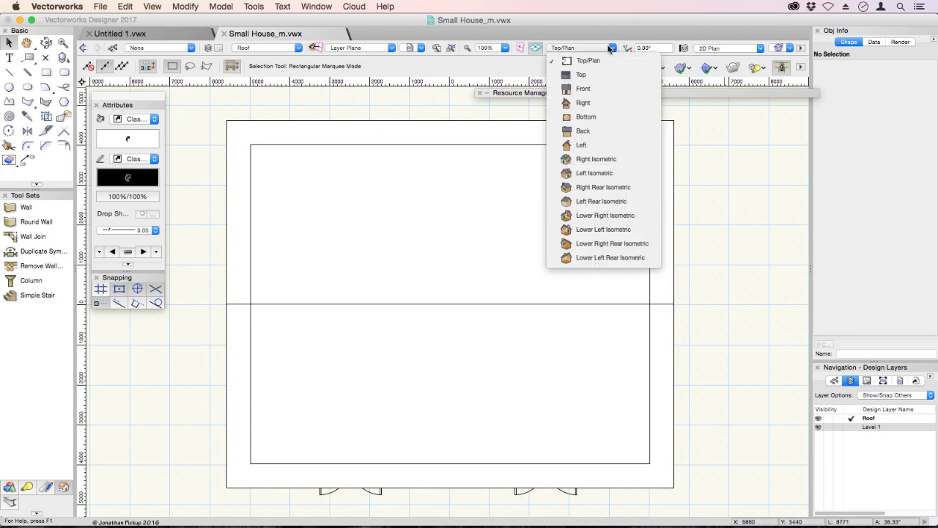
left_click(607, 157)
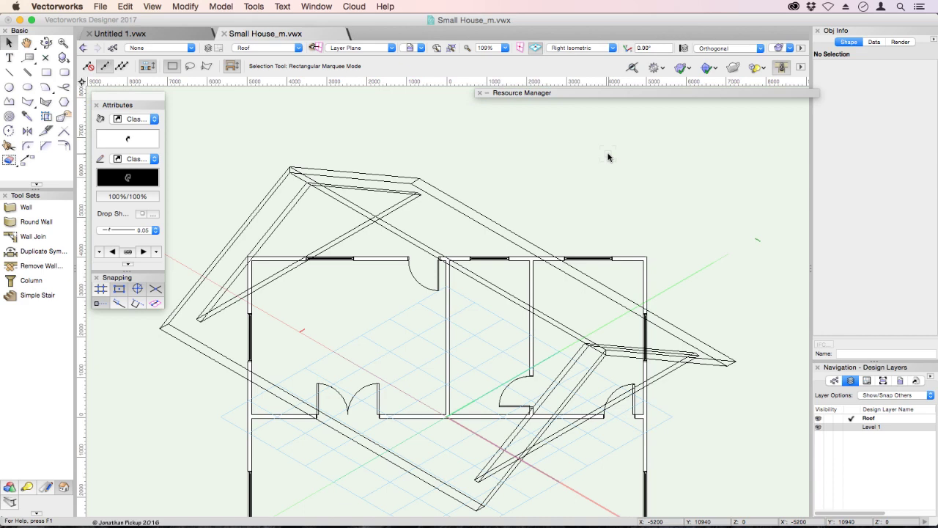
left_click(684, 49)
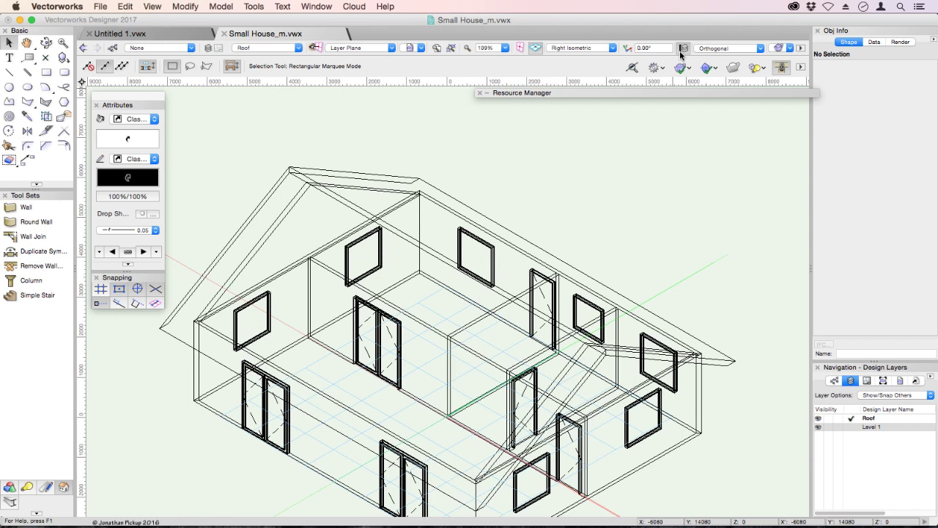
- Return the house to Top/Plan view and zoom out to about 23%
left_click(586, 47)
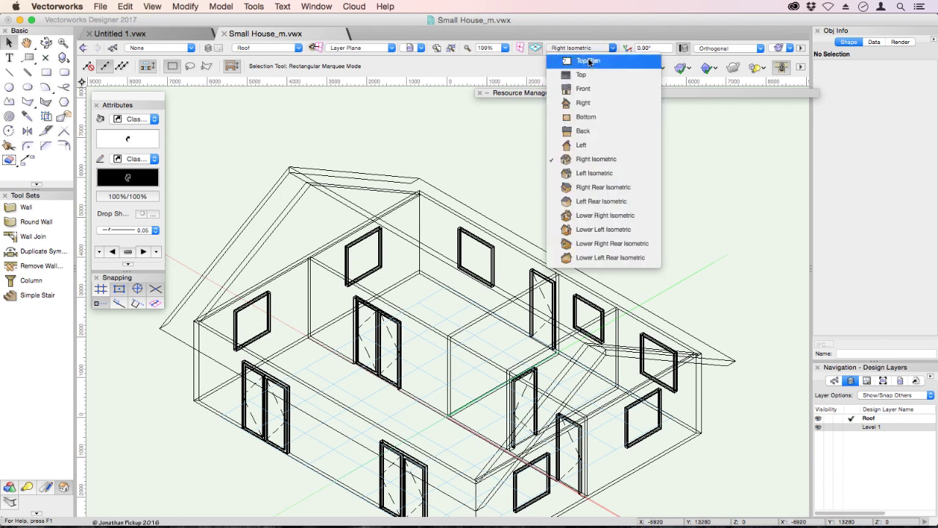
left_click(589, 60)
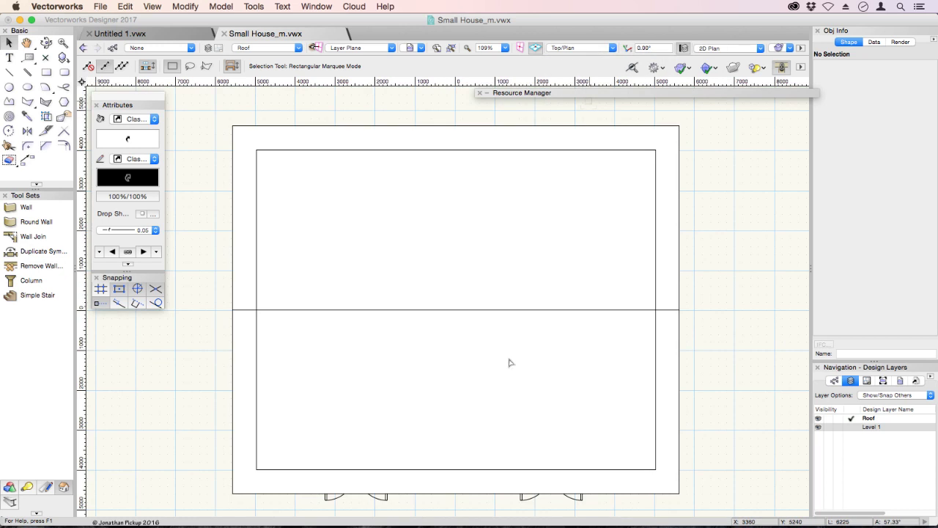
scroll(460, 306, "down", 3)
scroll(461, 306, "down", 4)
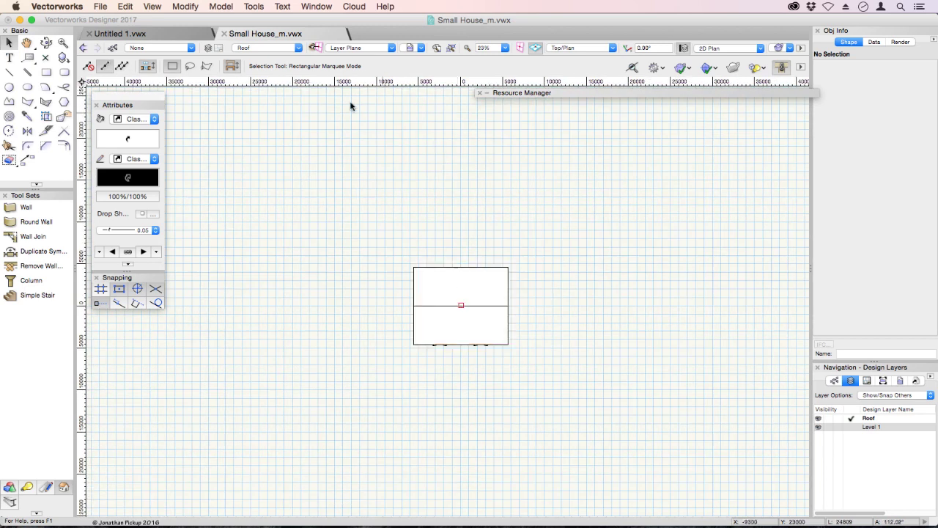
- Set a 3D view from below right aimed at the plan centre, with heights of 1500
left_click(156, 7)
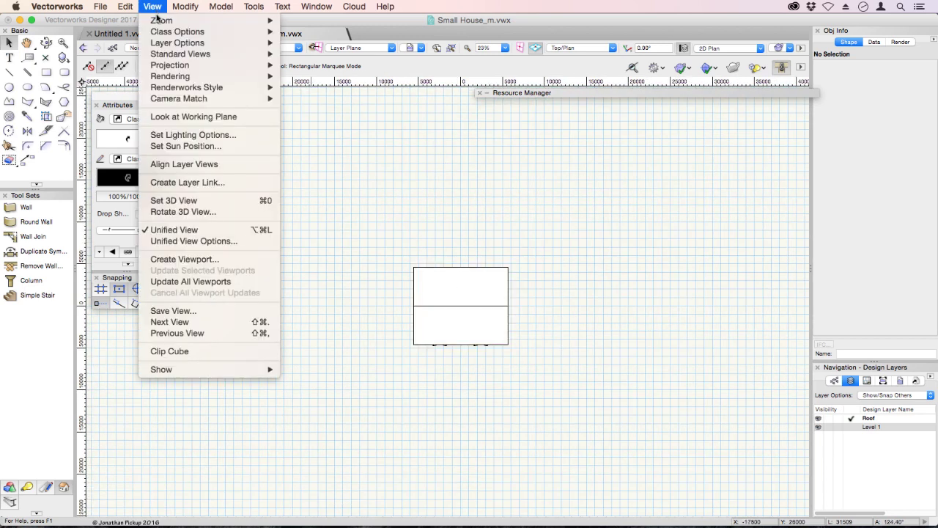
mouse_move(178, 97)
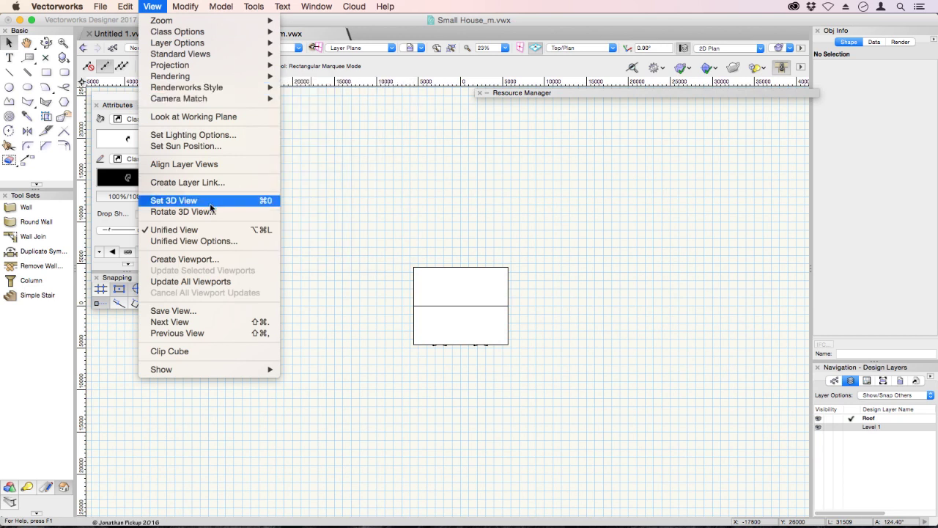
left_click(174, 200)
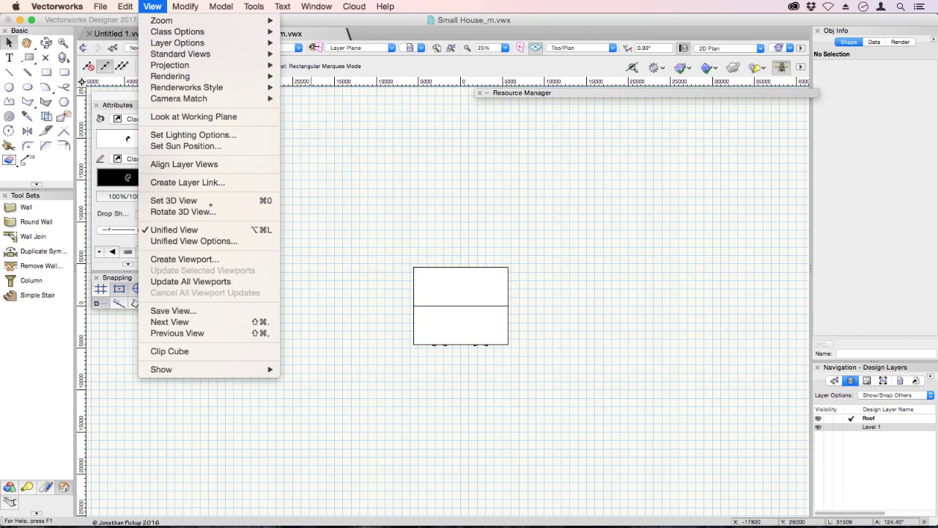
left_click(533, 436)
left_click(461, 305)
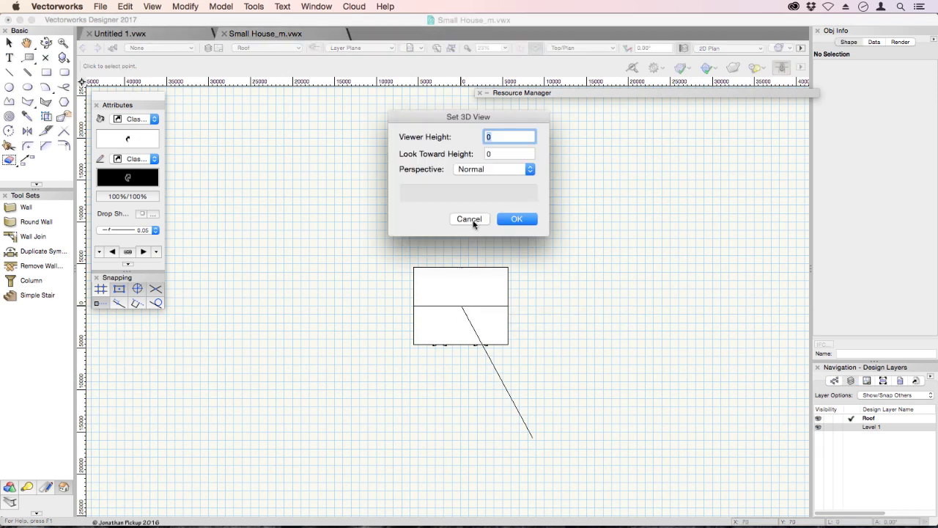
type("150")
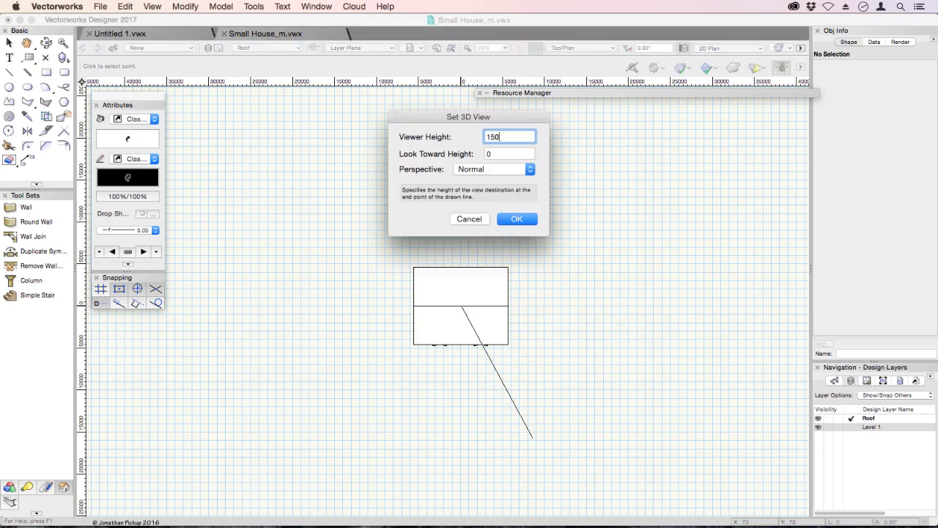
type("0")
key("Tab")
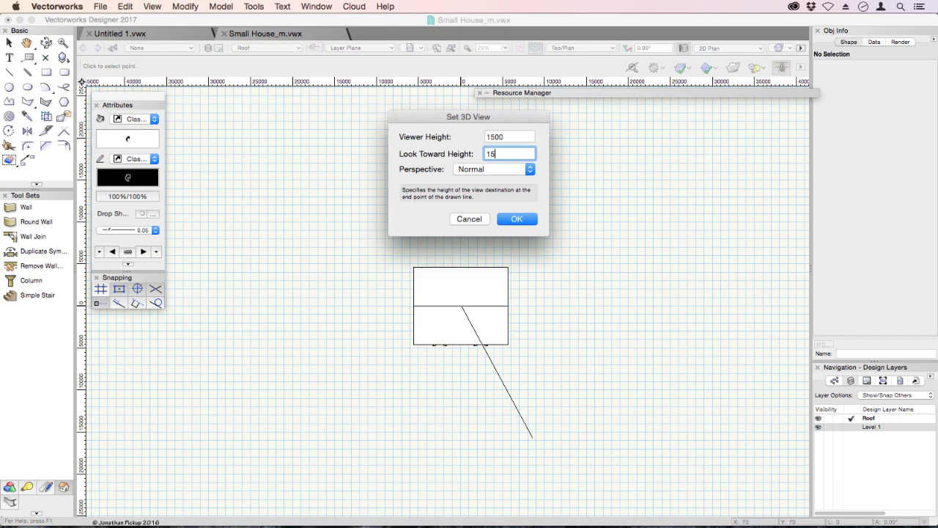
key("Return")
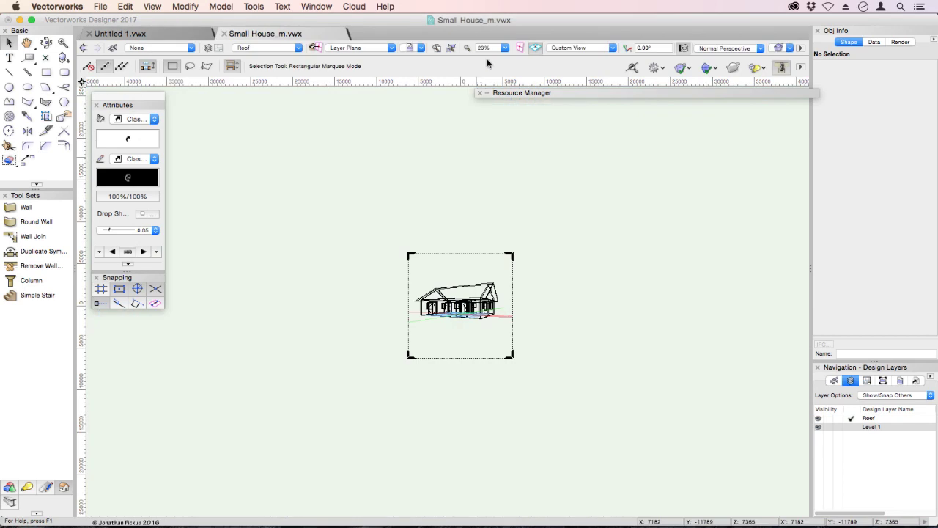
- Zoom in so the perspective house fills the drawing window
left_click(450, 49)
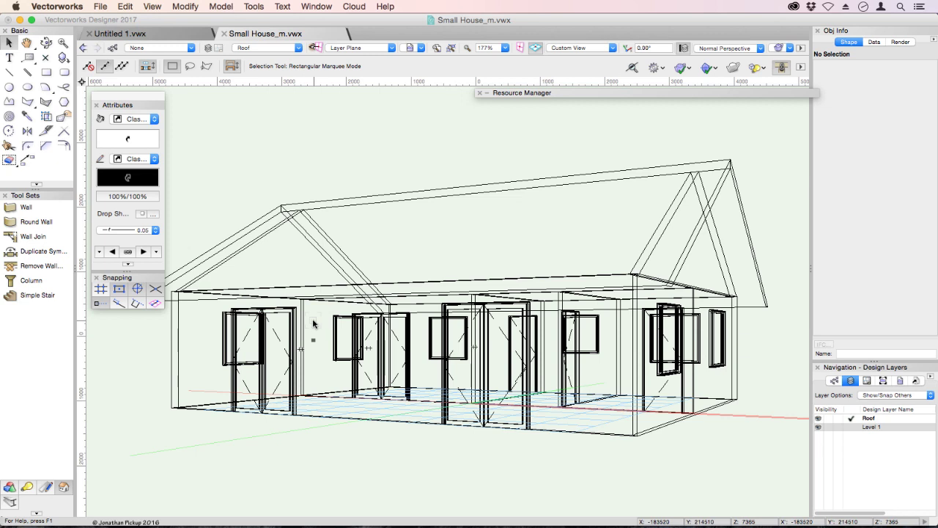
- Preview the house in Wide Perspective, then in Narrow Perspective
left_click(758, 49)
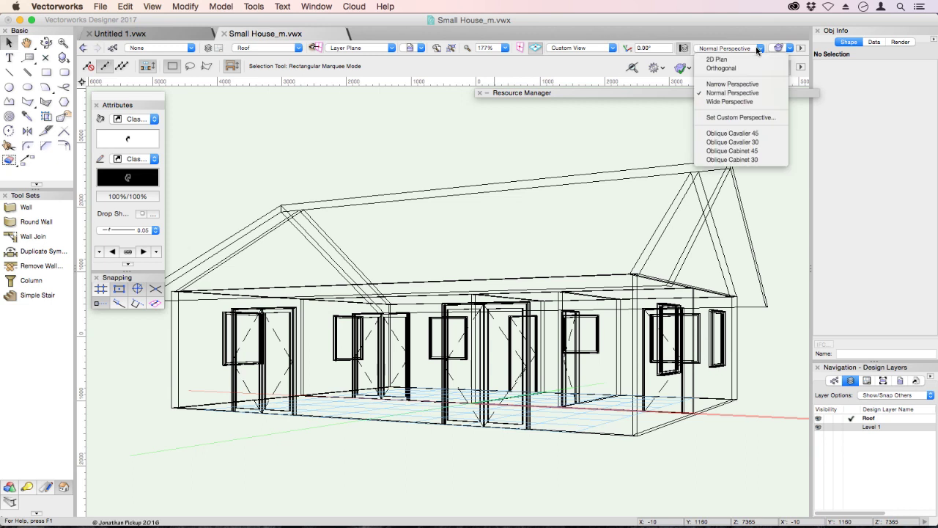
left_click(748, 101)
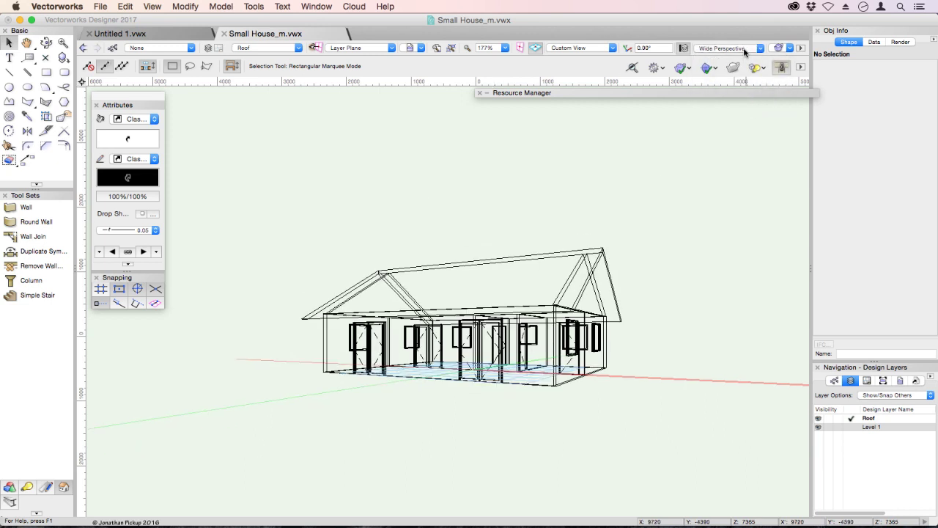
left_click(745, 49)
left_click(743, 86)
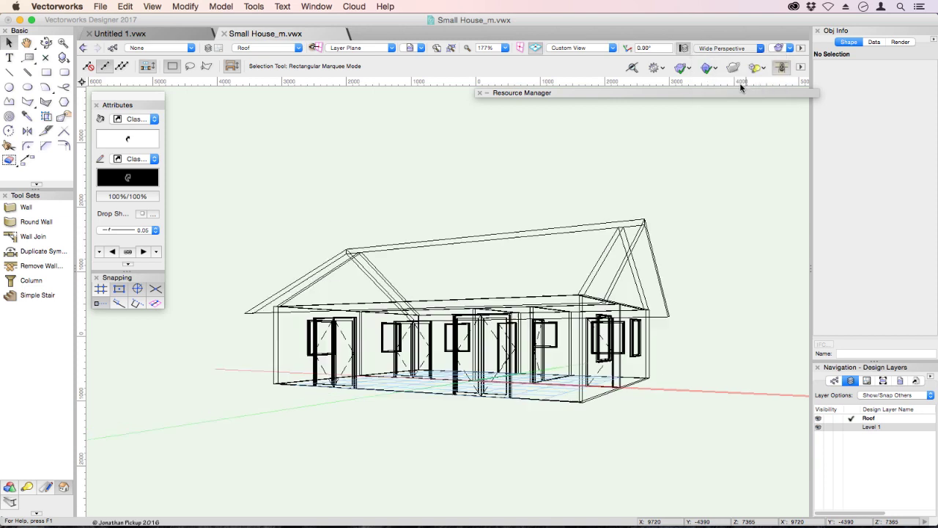
- Restore Normal Perspective, collapse the Resource Manager and bring up the saved views list
left_click(733, 49)
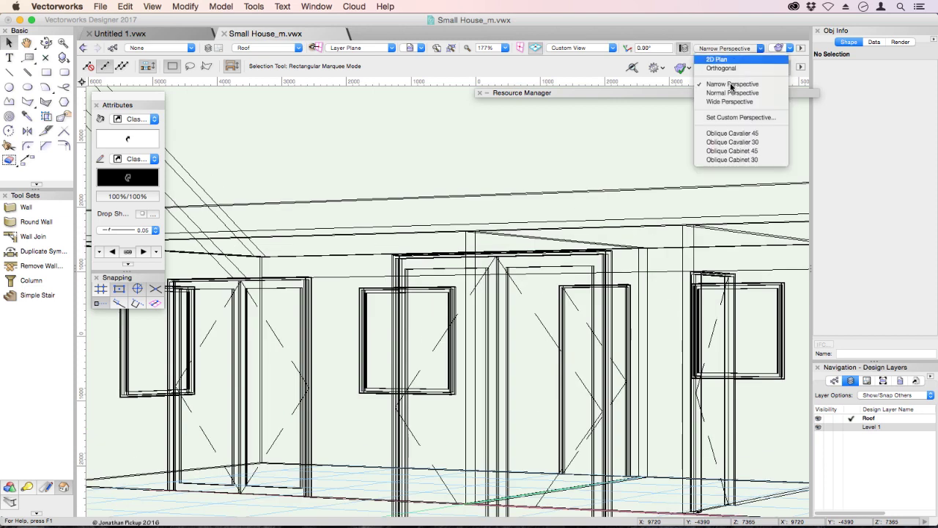
left_click(729, 91)
double_click(730, 94)
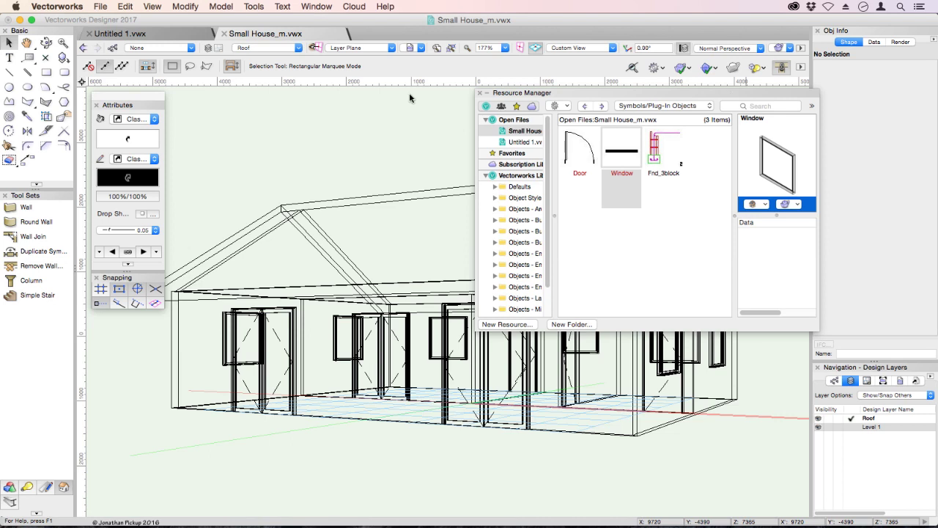
left_click(417, 49)
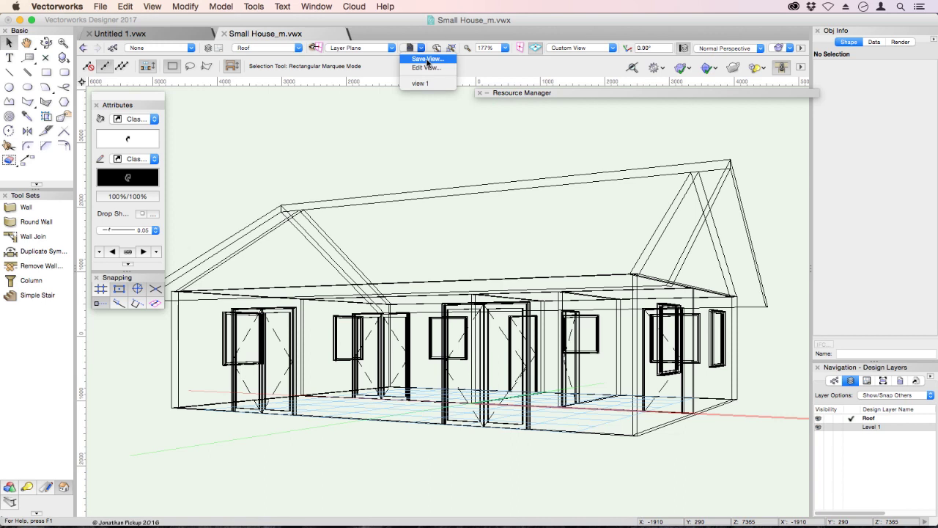
- Save the current perspective as a new view named VIEW 2
left_click(427, 59)
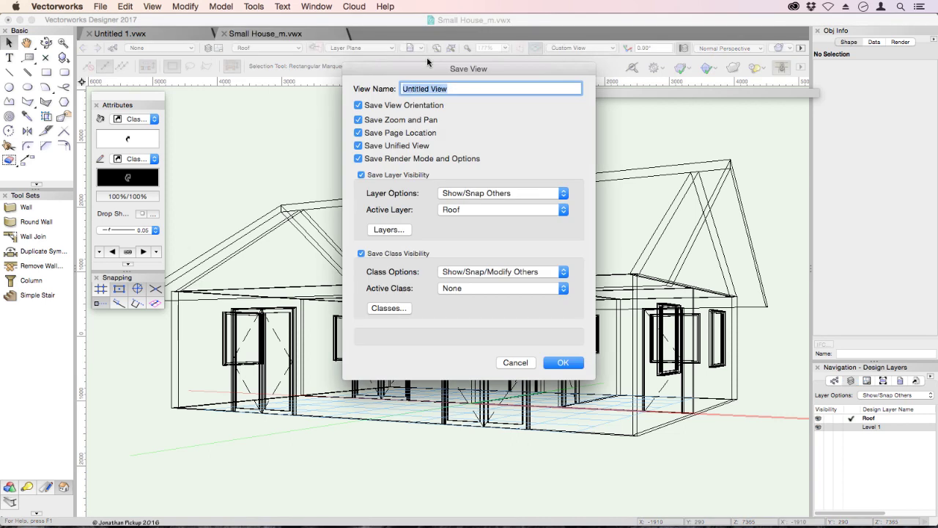
type("VIEW 2")
key("Return")
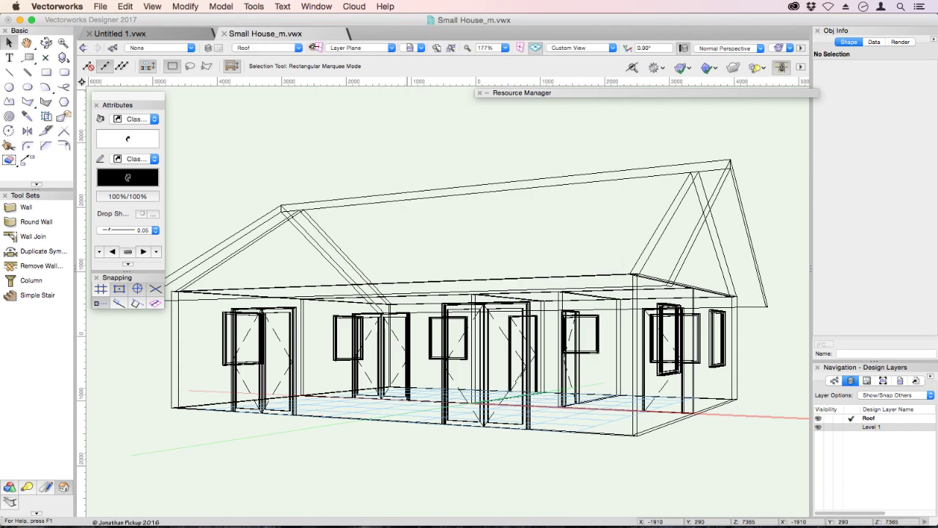
left_click(422, 49)
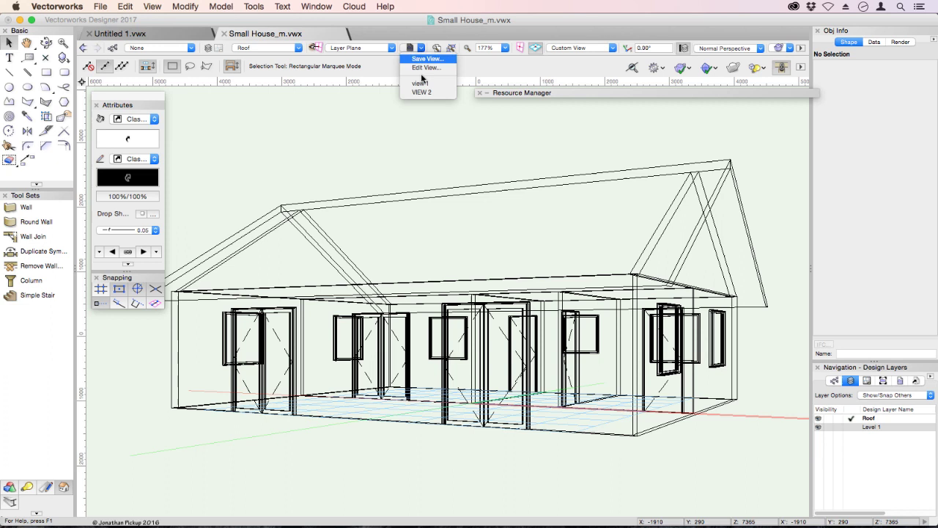
- Compare saved views view 1 and VIEW 2, ending back on view 1
left_click(419, 82)
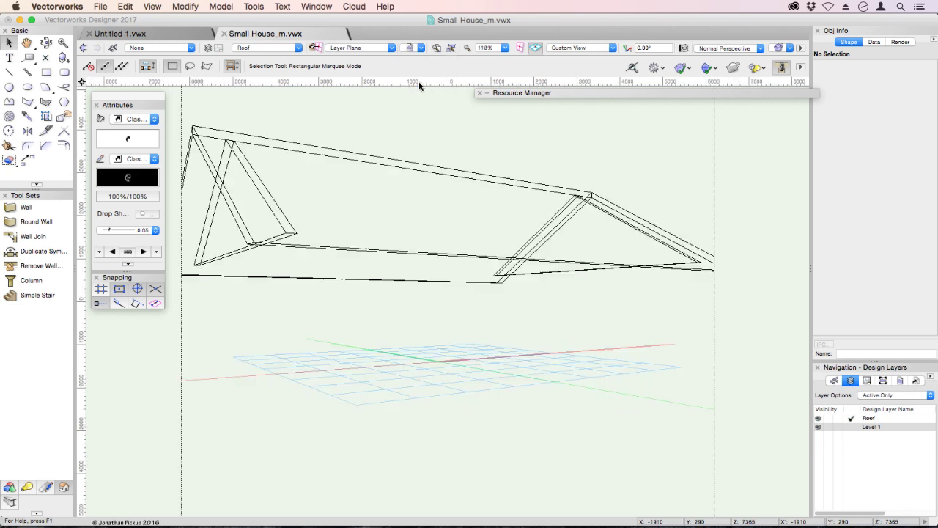
left_click(421, 48)
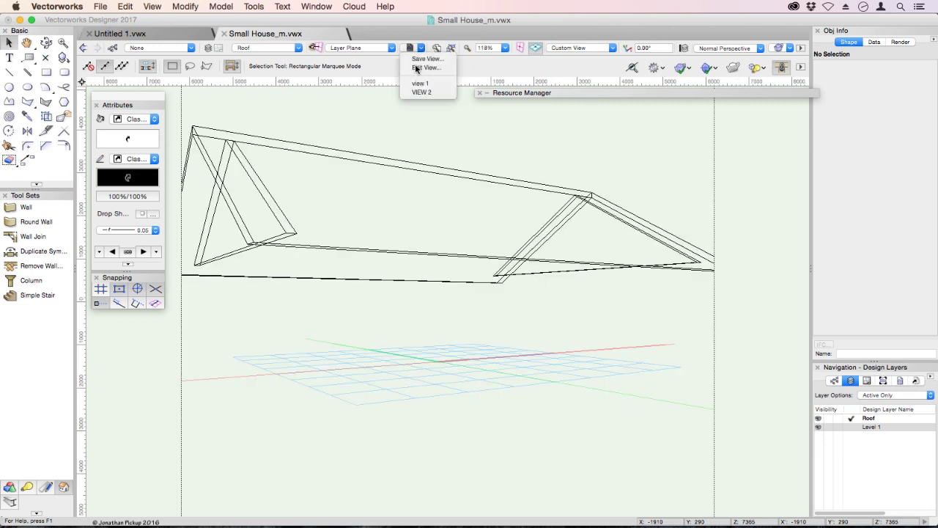
left_click(419, 91)
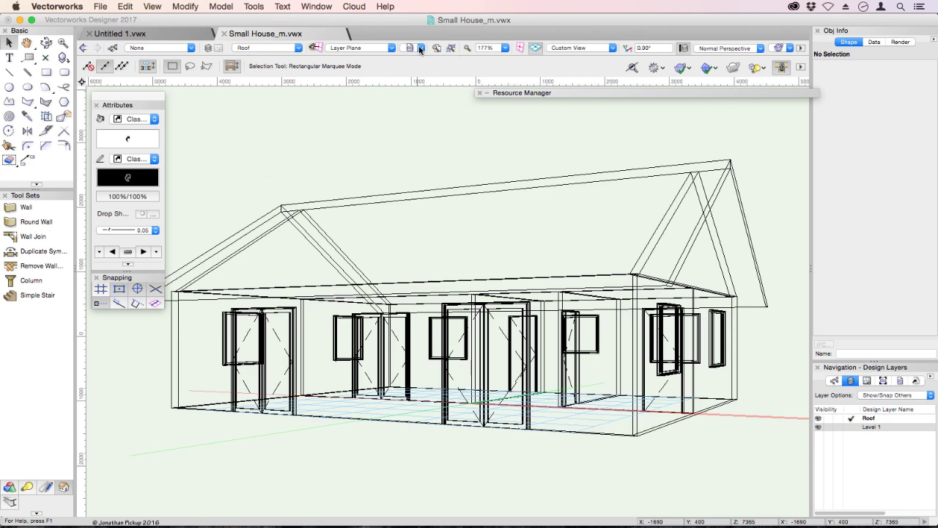
left_click(421, 47)
left_click(423, 86)
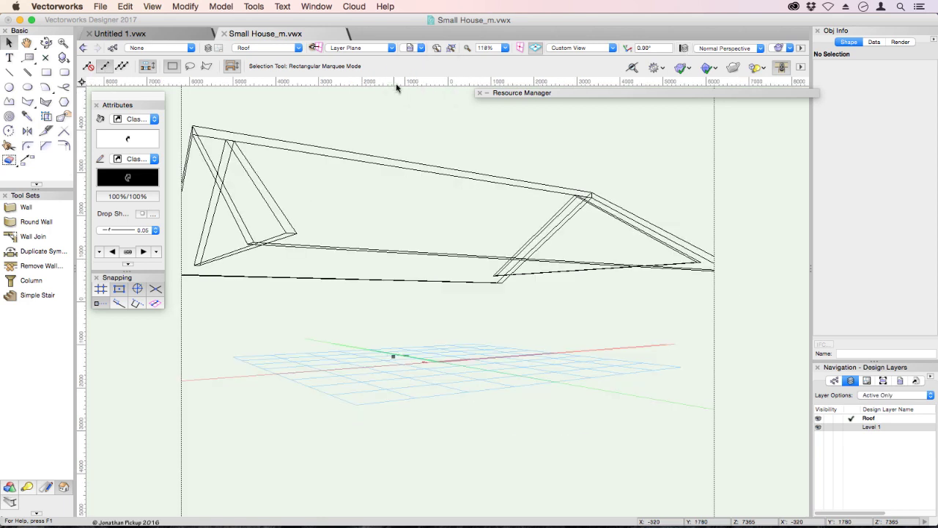
left_click(419, 48)
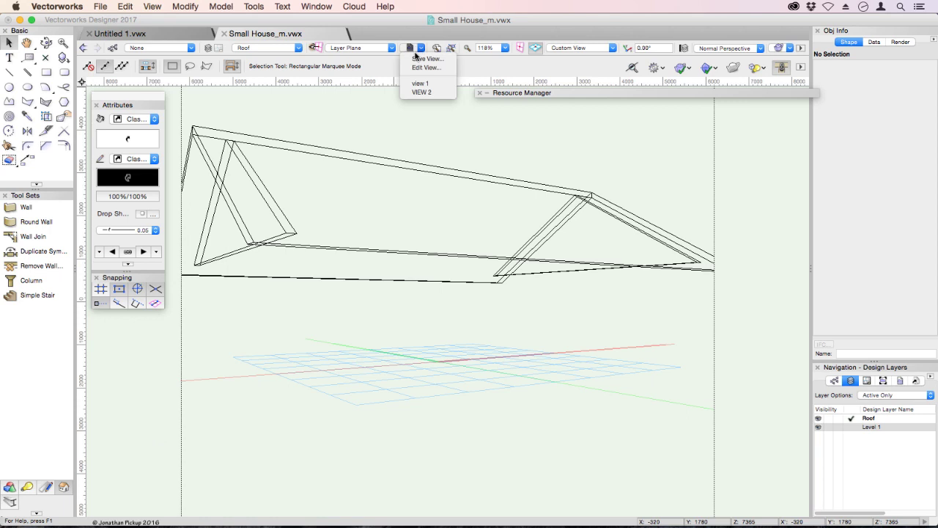
- Edit saved view 1 to use Show/Snap Others layer options with Level 1 active
left_click(417, 68)
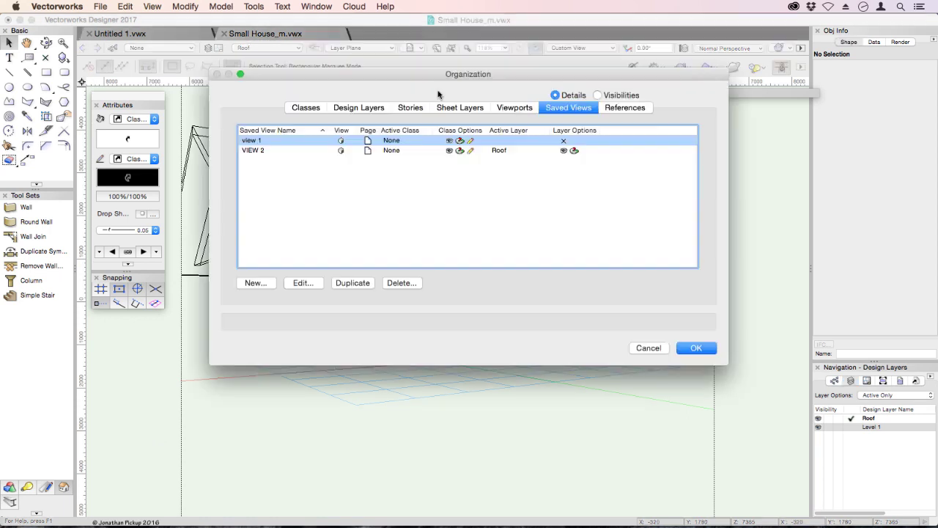
double_click(269, 140)
left_click(477, 193)
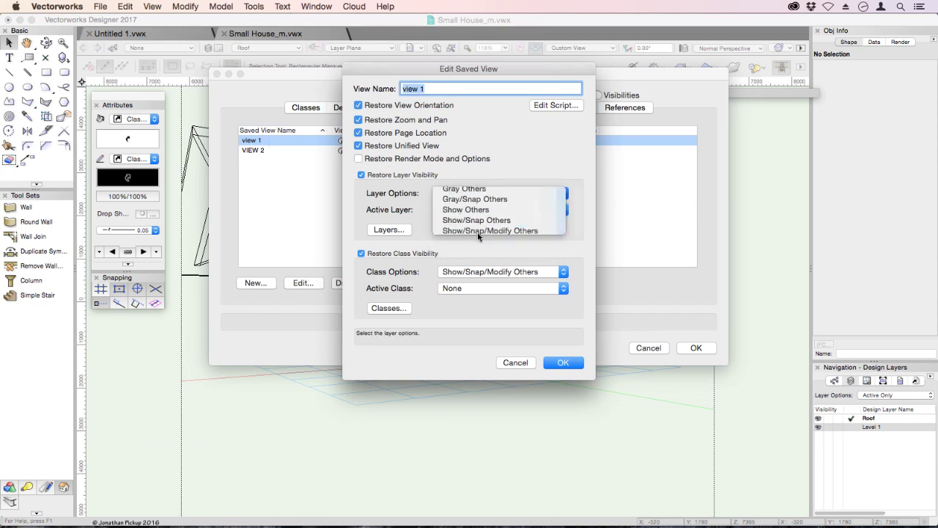
left_click(473, 220)
left_click(466, 212)
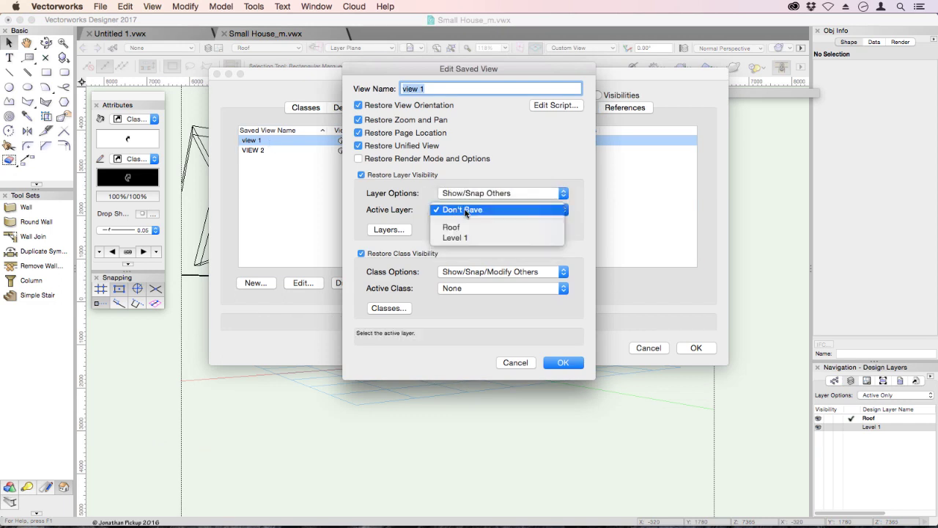
left_click(465, 239)
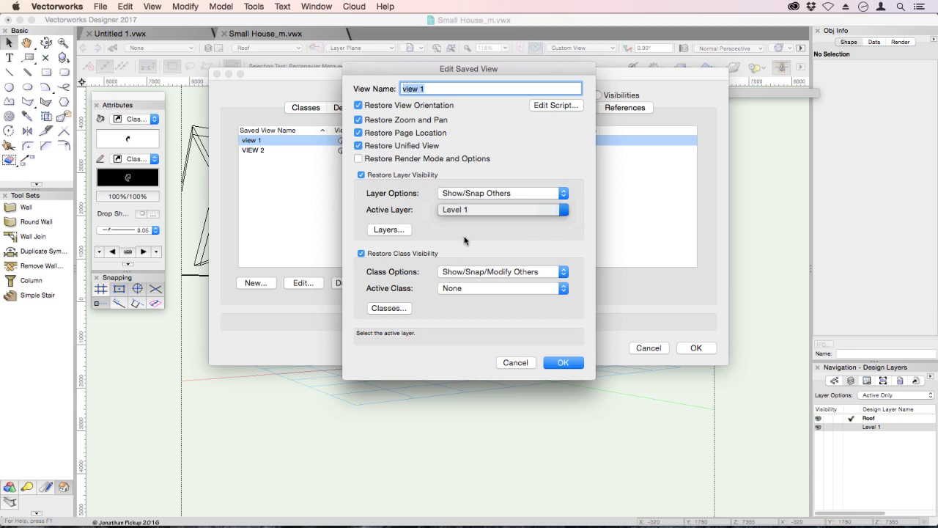
left_click(387, 230)
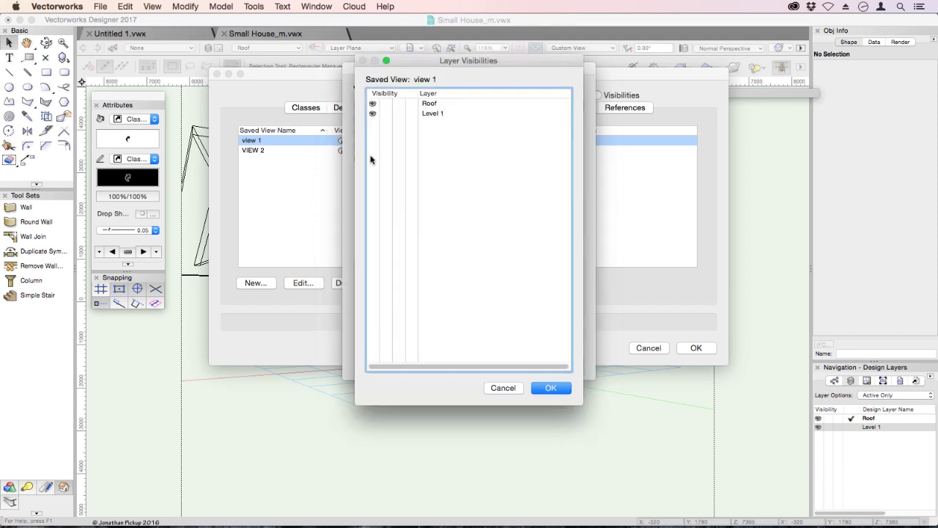
left_click(543, 388)
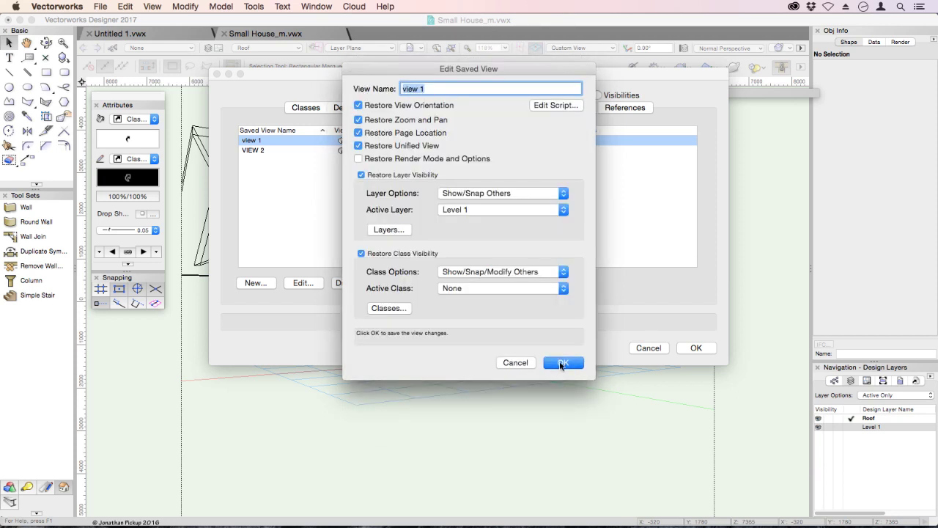
left_click(560, 362)
left_click(695, 349)
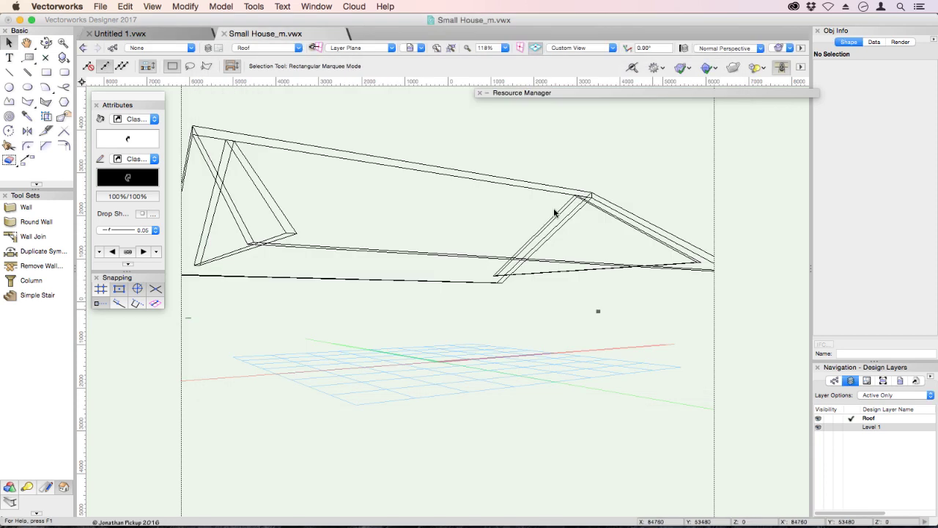
- Recall the updated view 1, then return to Top/Plan and zoom out
left_click(416, 49)
left_click(421, 83)
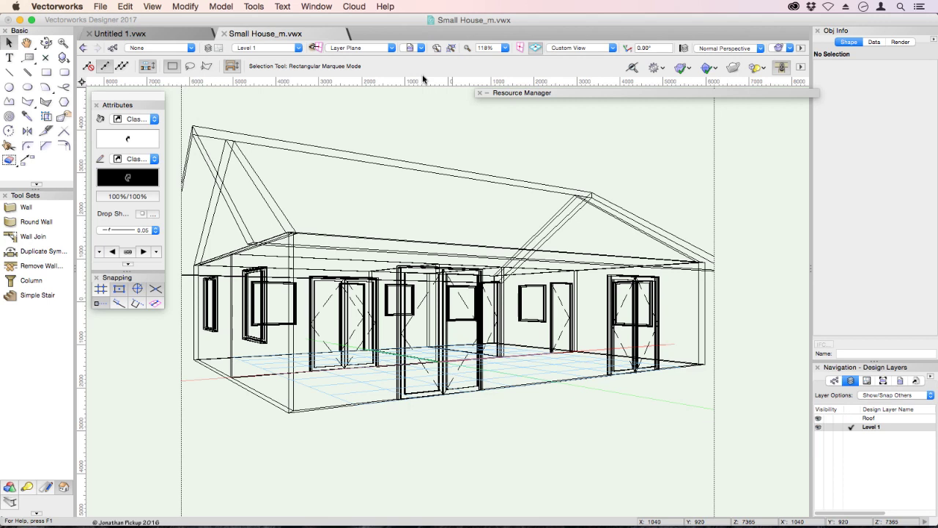
left_click(586, 48)
left_click(583, 64)
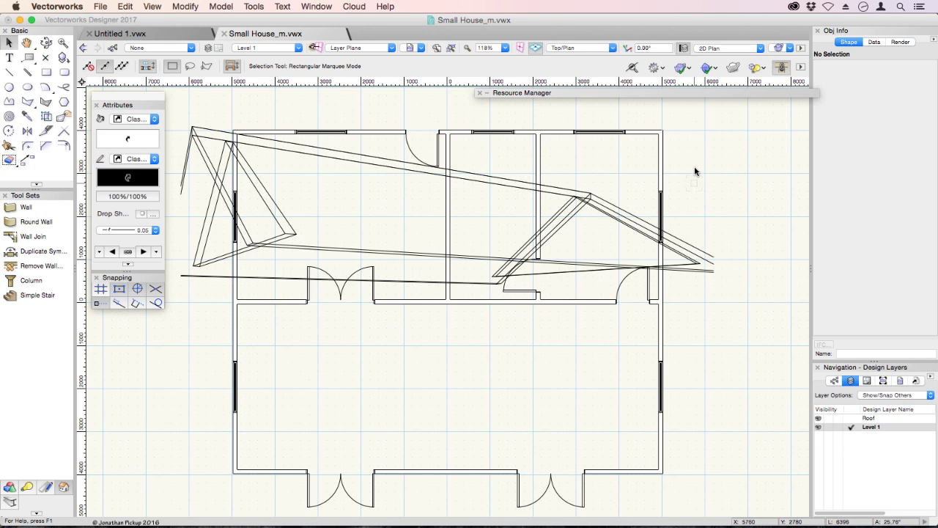
scroll(667, 149, "down", 2)
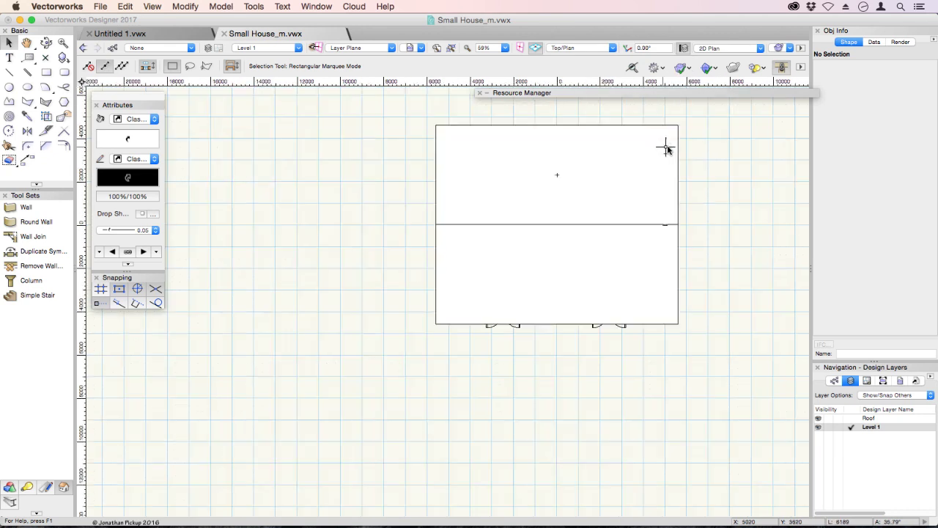
scroll(667, 148, "down", 4)
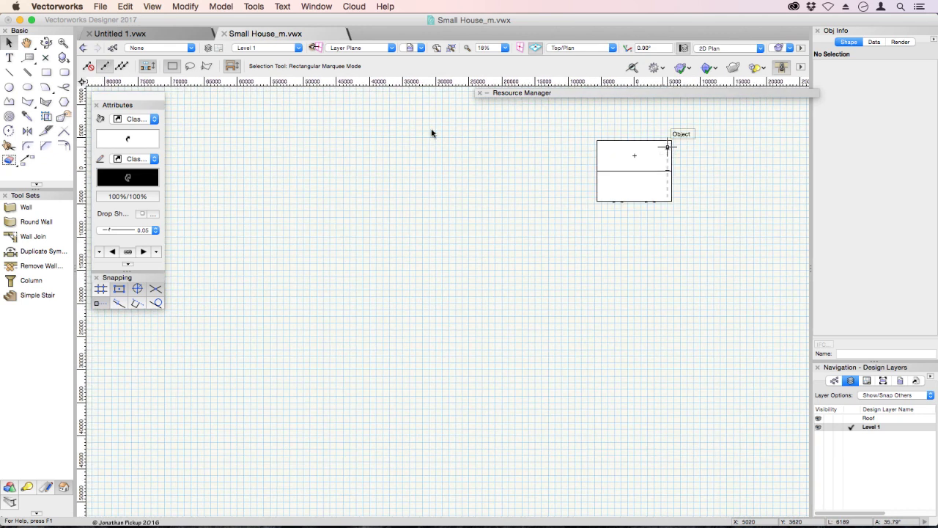
- Place a Renderworks camera below-left of the house aimed at it, and activate it
left_click(27, 486)
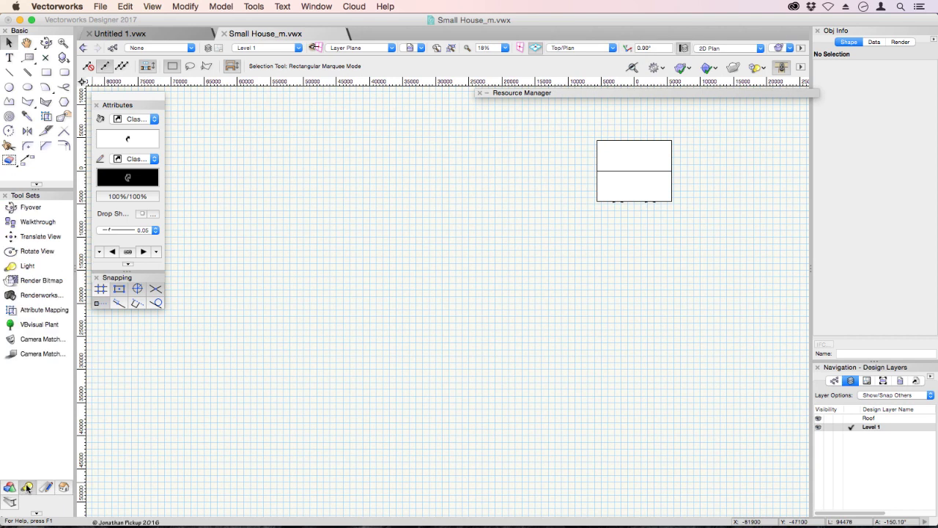
left_click(33, 295)
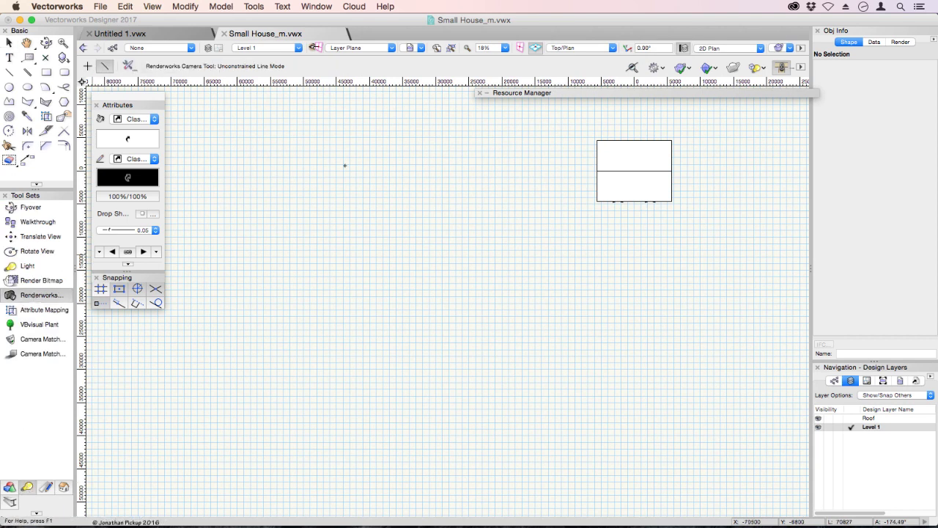
left_click(555, 263)
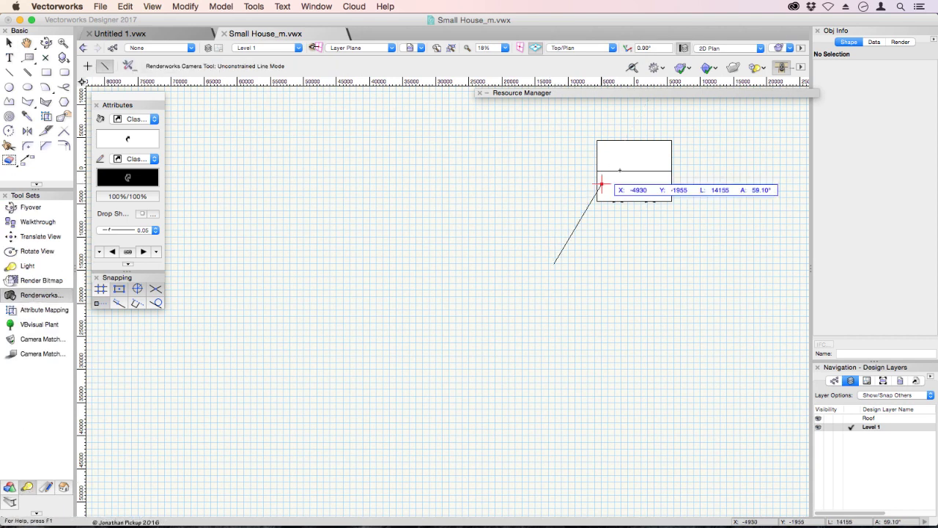
left_click(633, 171)
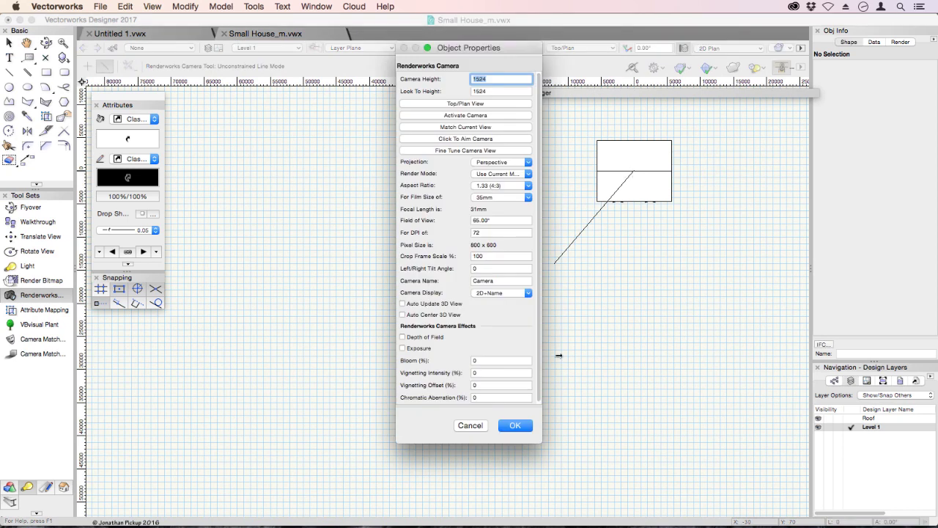
left_click(515, 426)
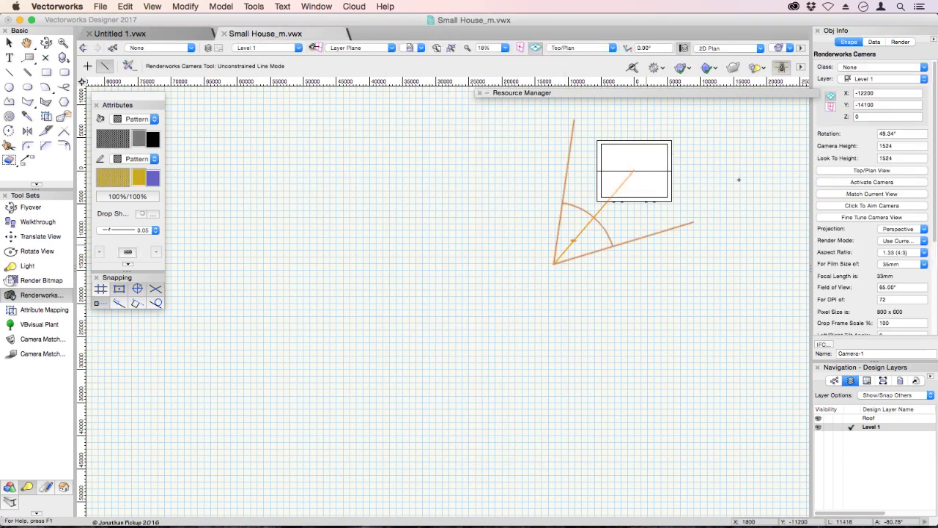
left_click(822, 183)
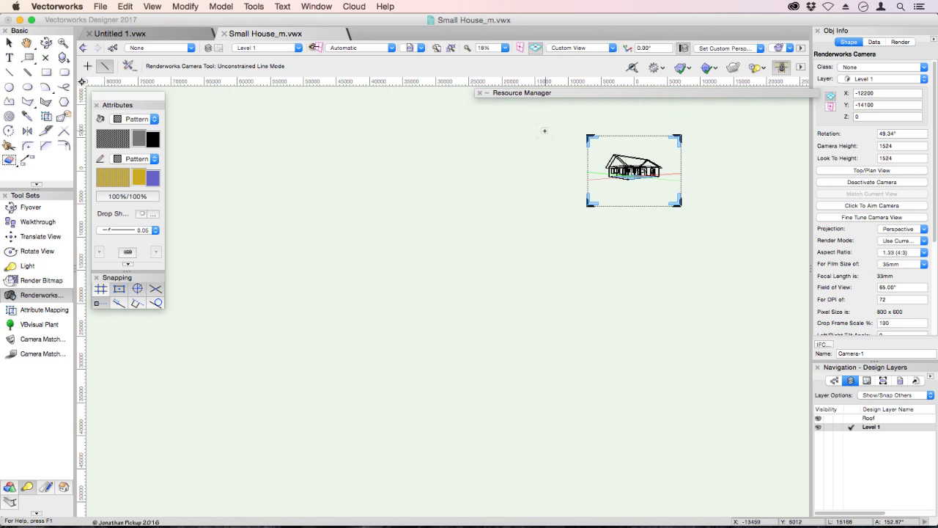
- Zoom in on Camera-1's perspective of the wireframe house, then return to the Selection tool
left_click(46, 43)
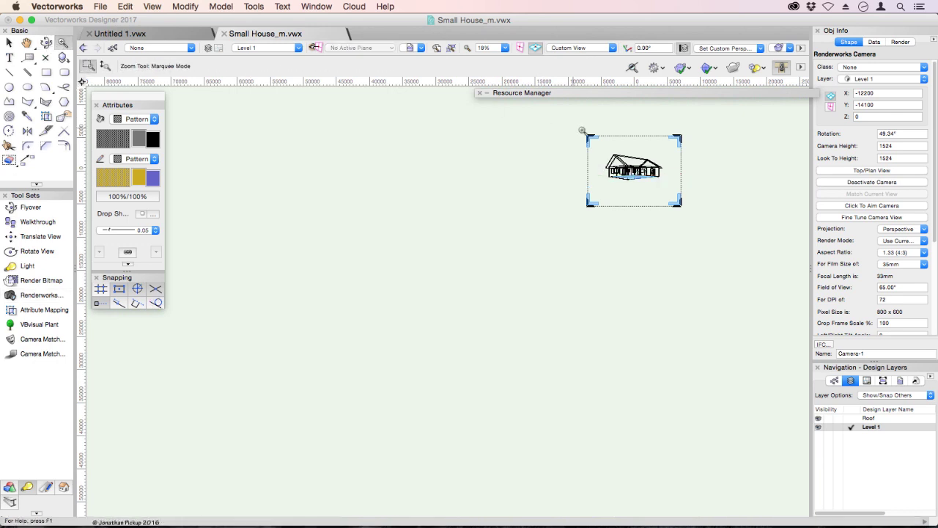
left_click_drag(583, 131, 690, 216)
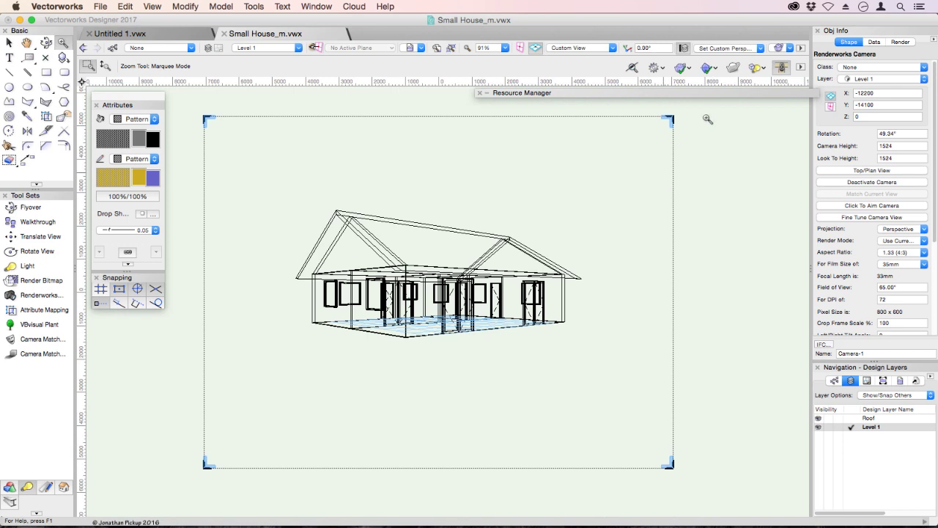
left_click(9, 43)
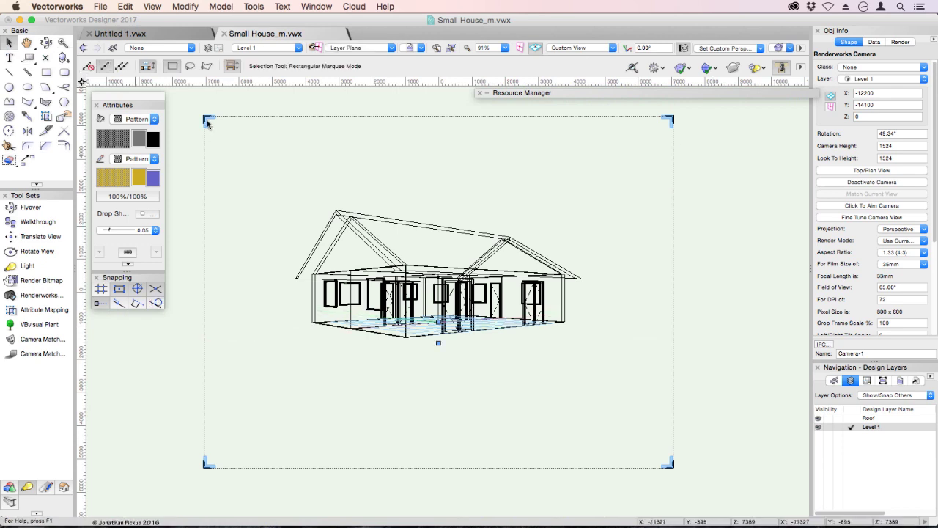
- Turn off Cropped perspective in Document Preferences so the camera view fills the whole window
left_click(800, 68)
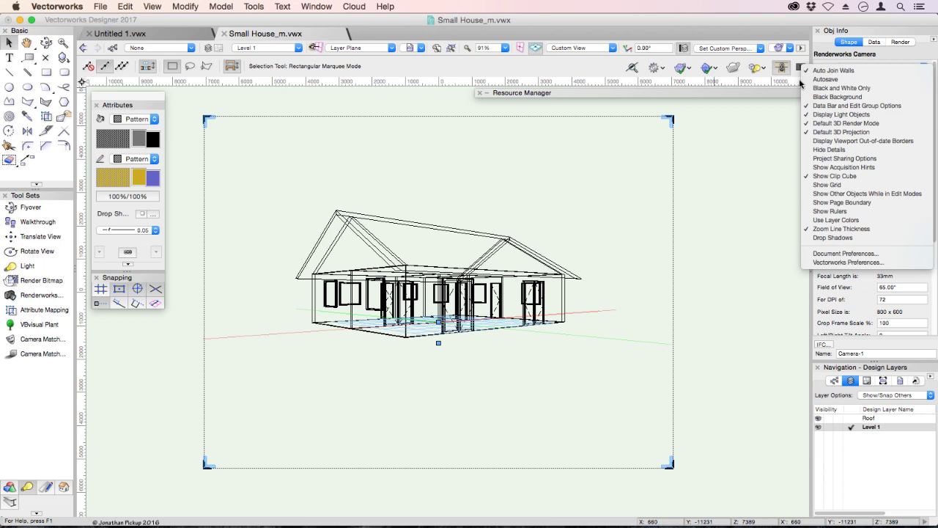
left_click(835, 254)
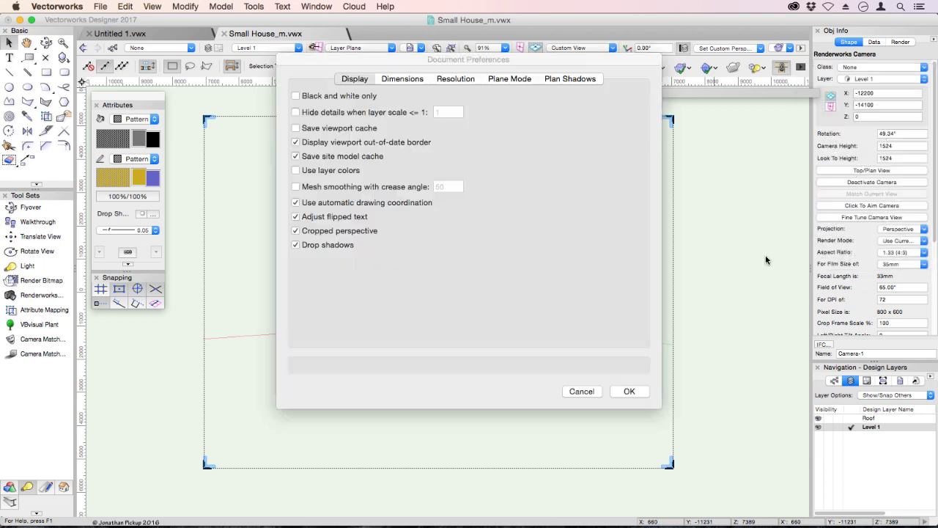
left_click(331, 232)
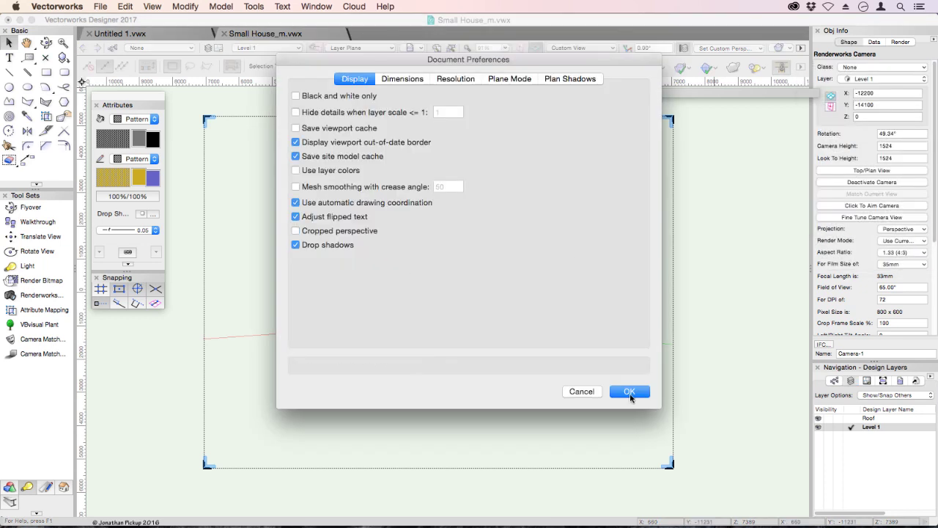
left_click(630, 392)
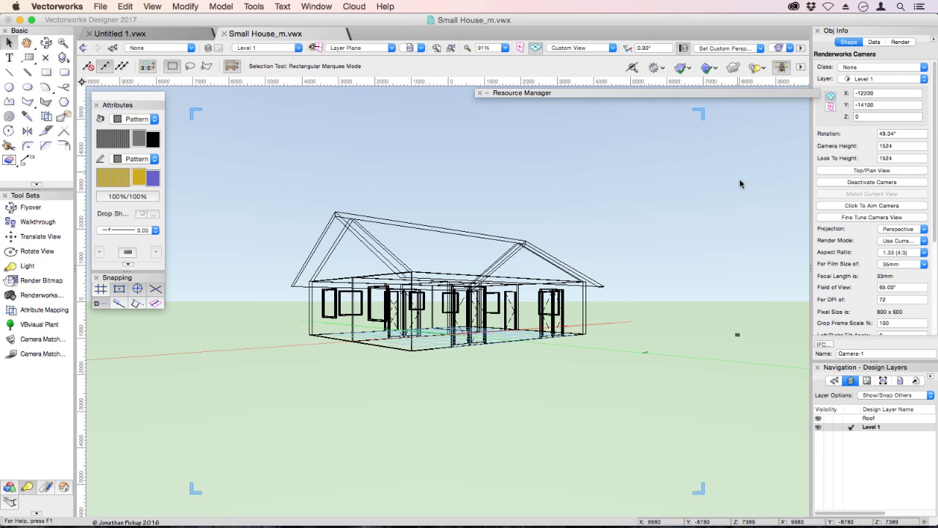
- Fine-tune Camera-1 to 2220 camera height and 1514 look-to height, with -2° pan and -3° swing
left_click(839, 218)
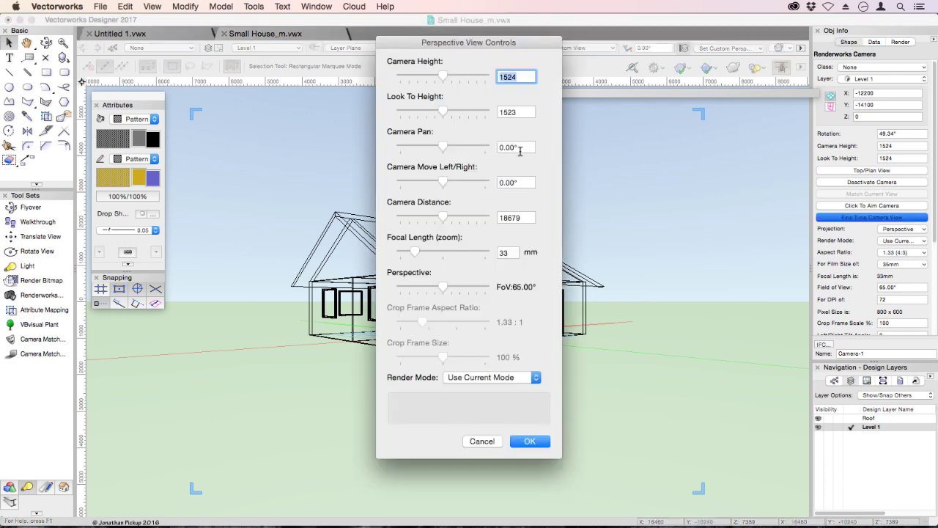
left_click_drag(449, 64, 241, 93)
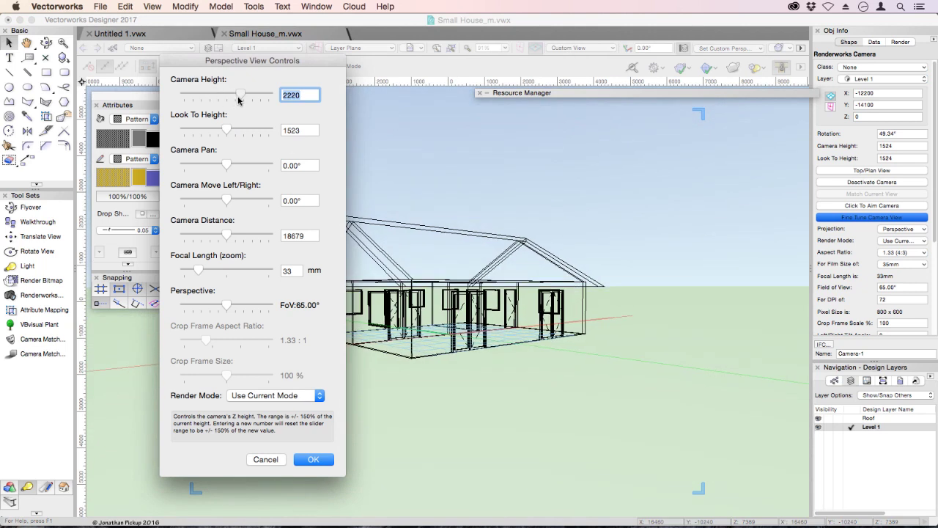
left_click_drag(226, 130, 226, 130)
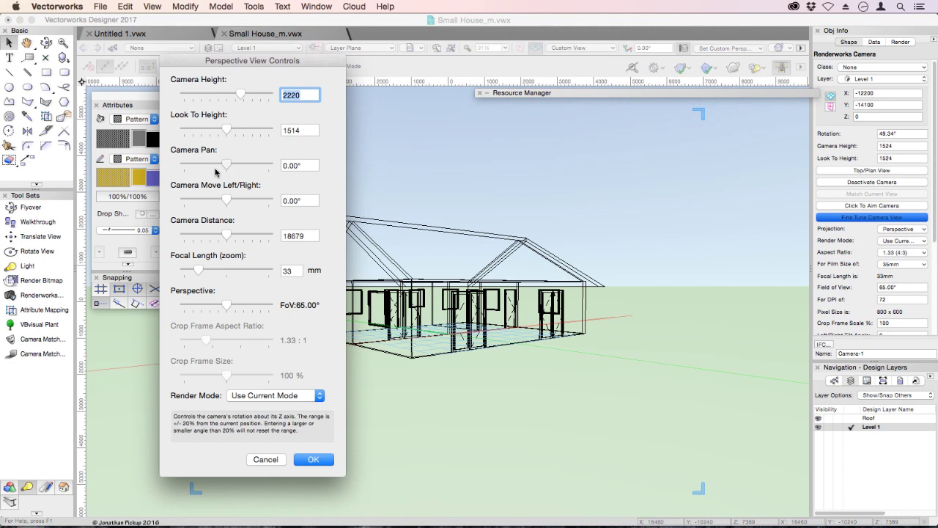
left_click_drag(228, 173, 223, 169)
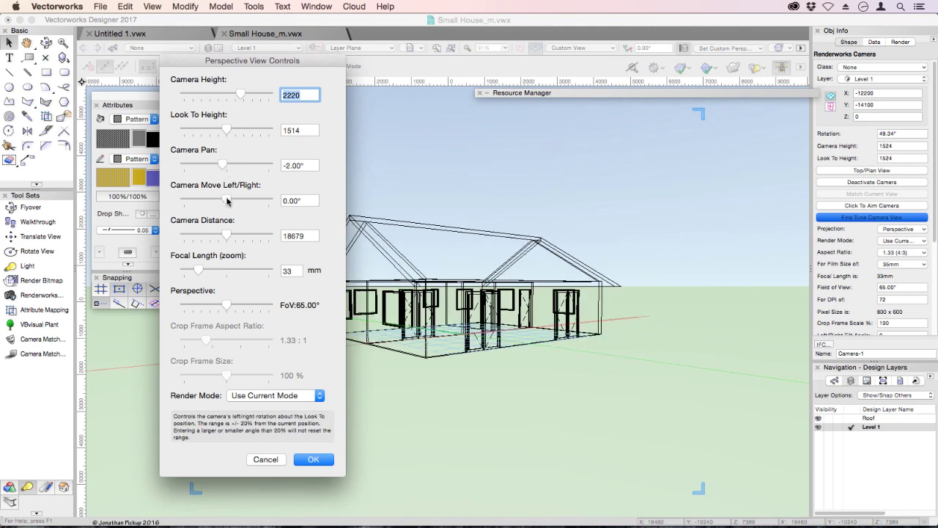
mouse_move(227, 201)
left_mouse_down()
mouse_move(217, 199)
mouse_move(225, 197)
left_mouse_up()
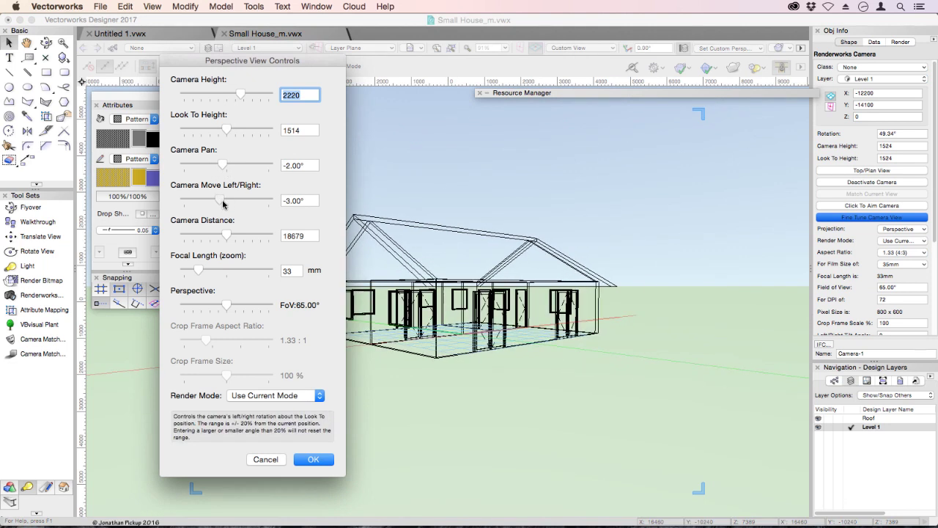
left_click_drag(227, 235, 229, 236)
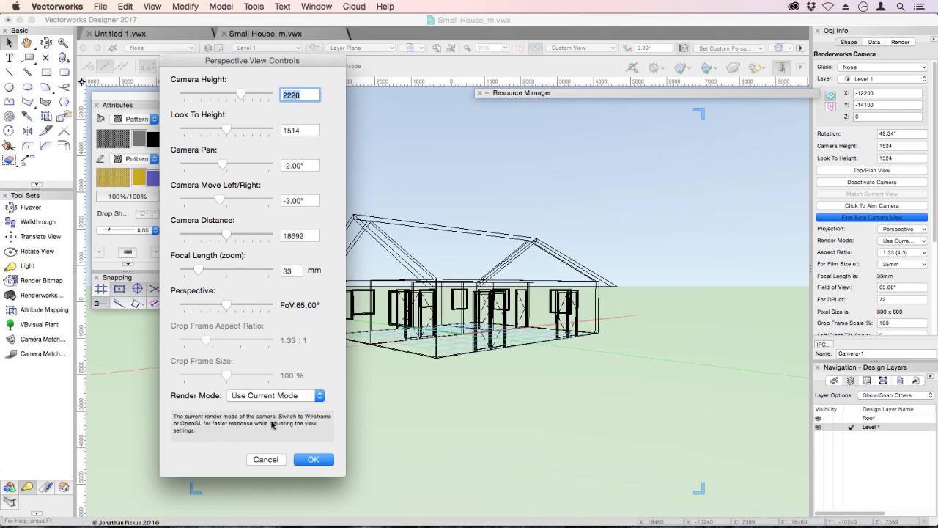
left_click(314, 459)
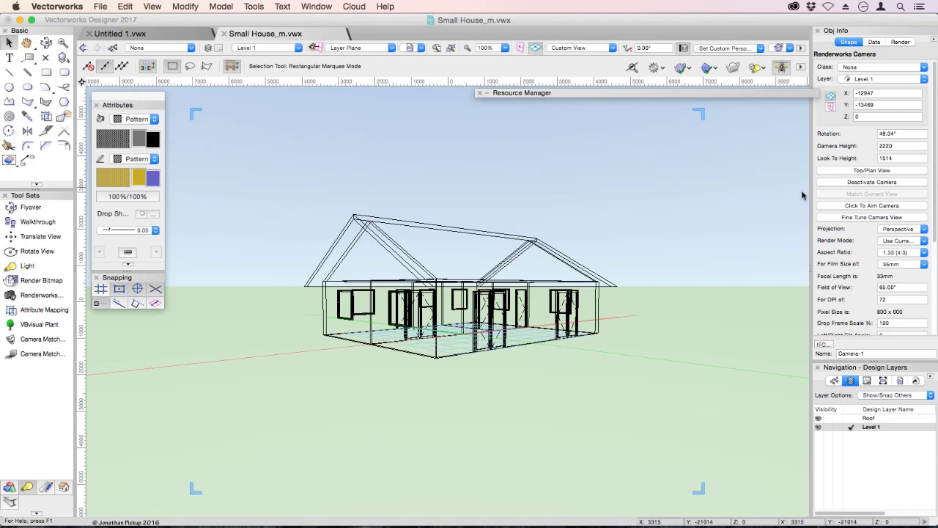
left_click(847, 183)
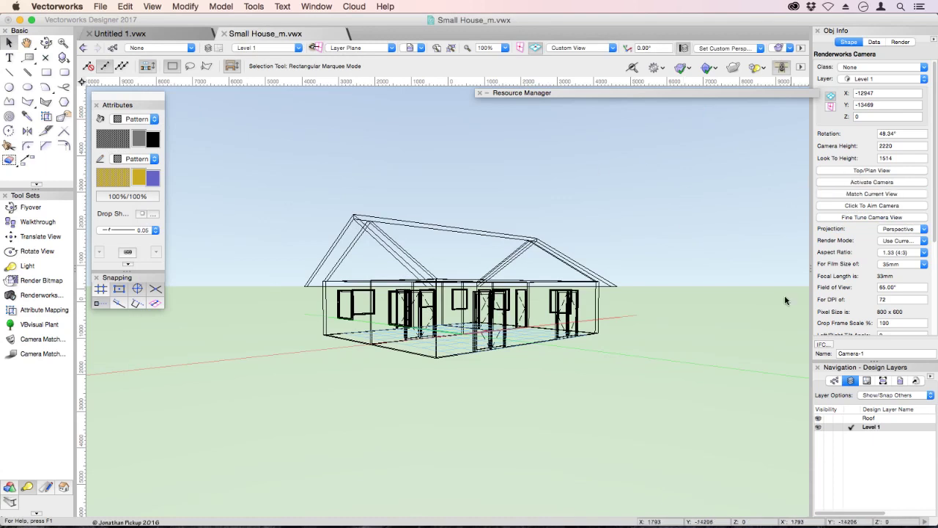
left_click(594, 47)
left_click(590, 62)
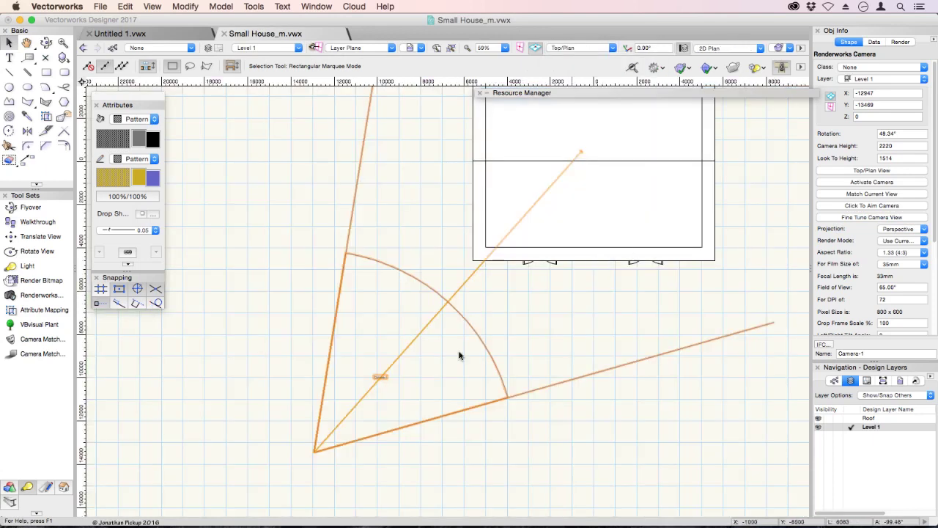
left_click(381, 375)
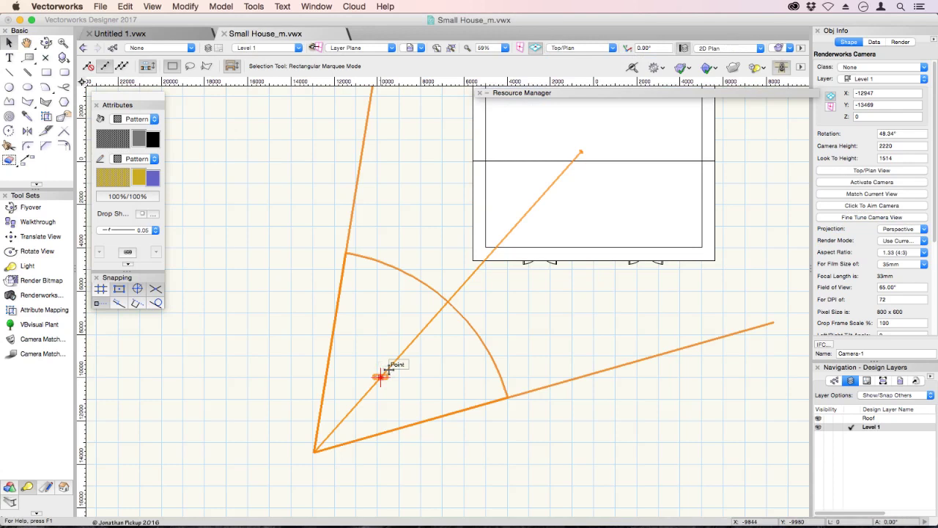
double_click(380, 376)
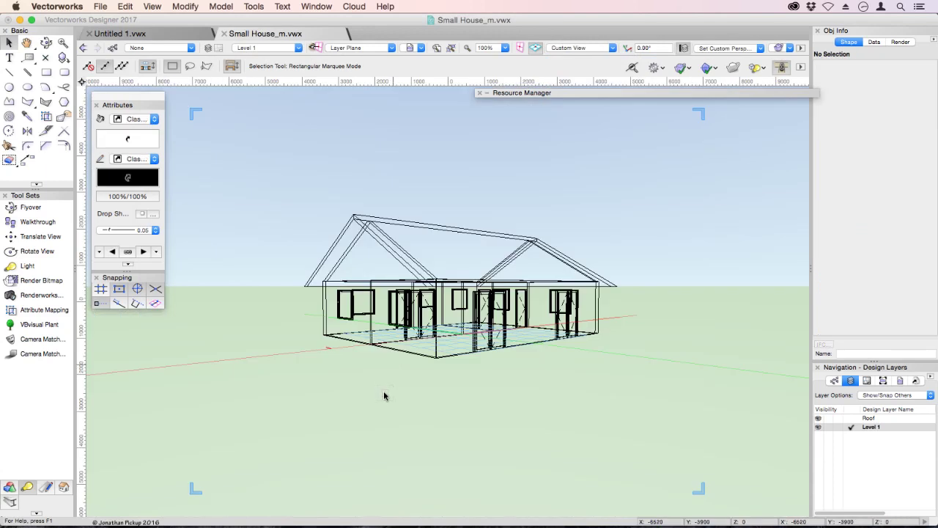